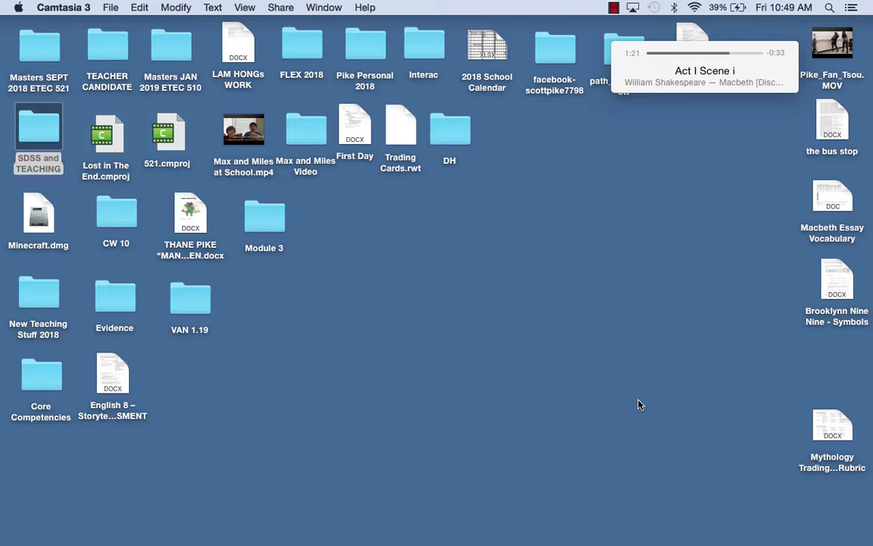
Open the Macbeth – Act I Annotations.docx document in Word and look through its scene annotations from start to end
mouse_move(581, 529)
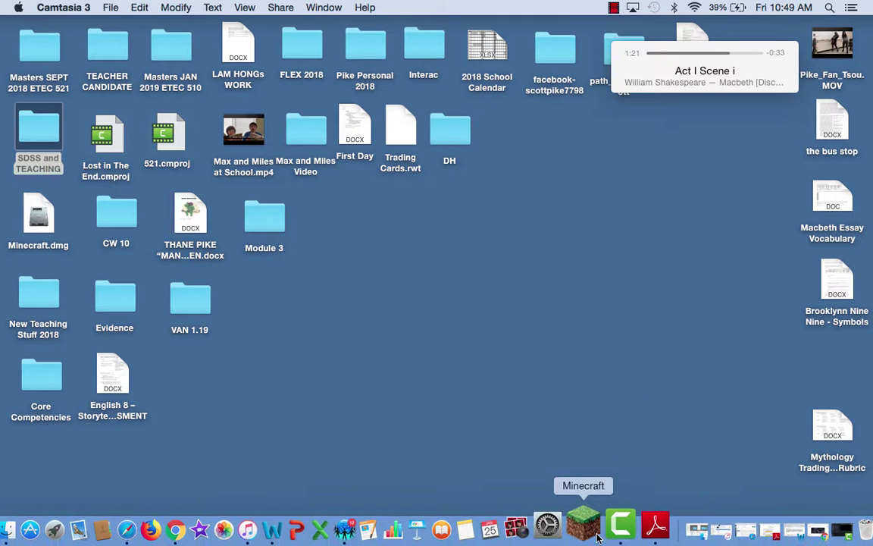
mouse_move(746, 531)
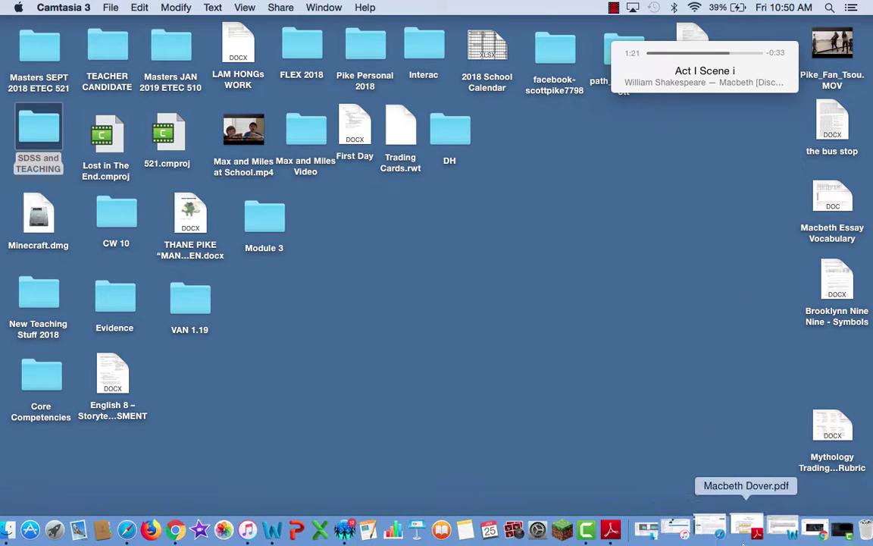
left_click(767, 526)
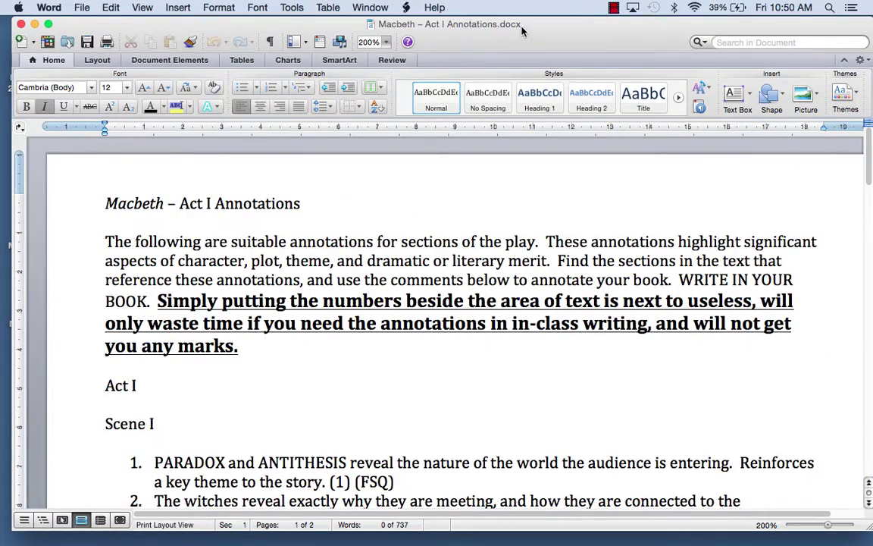
left_click_drag(471, 29, 450, 29)
scroll(455, 363, "down", 3)
scroll(455, 362, "down", 20)
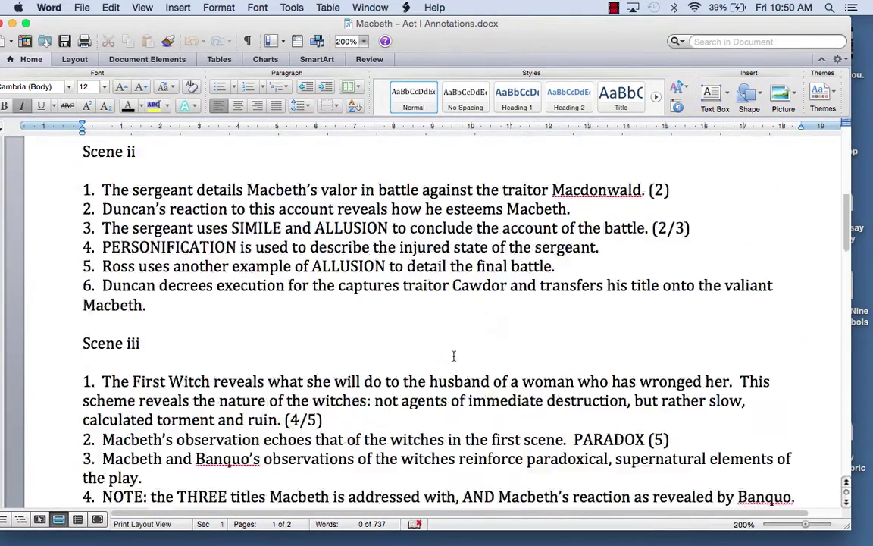
scroll(450, 359, "down", 8)
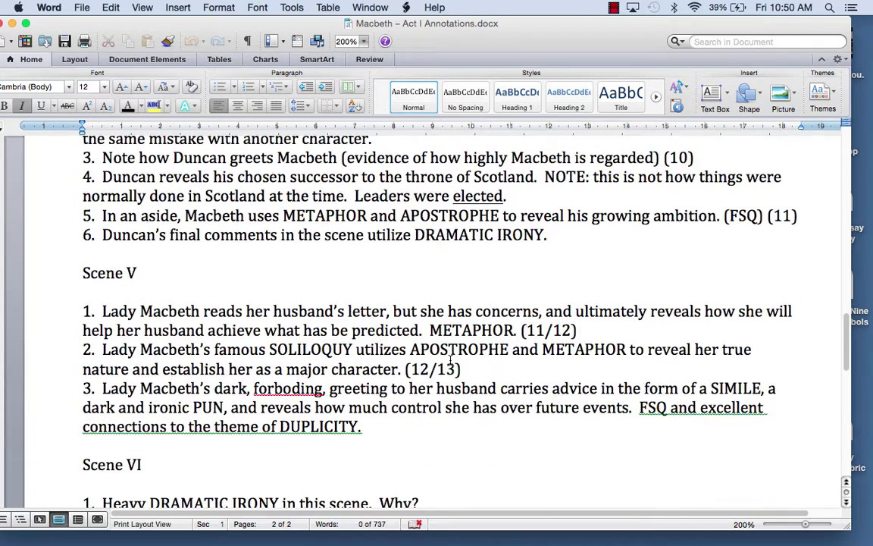
scroll(448, 361, "down", 3)
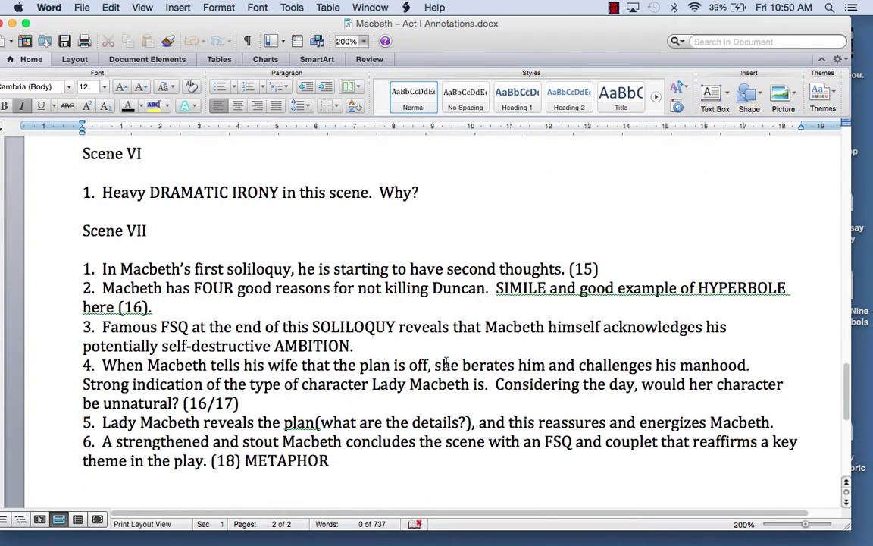
scroll(445, 364, "up", 20)
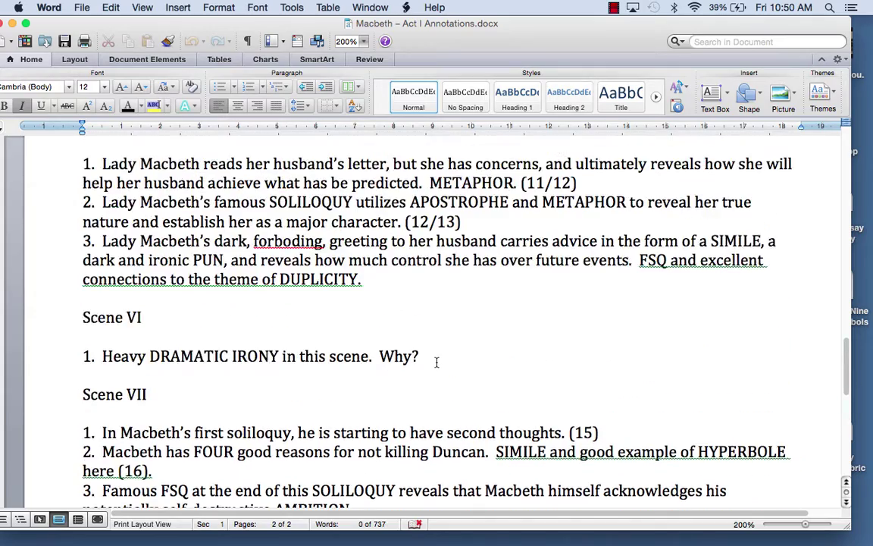
scroll(435, 364, "up", 15)
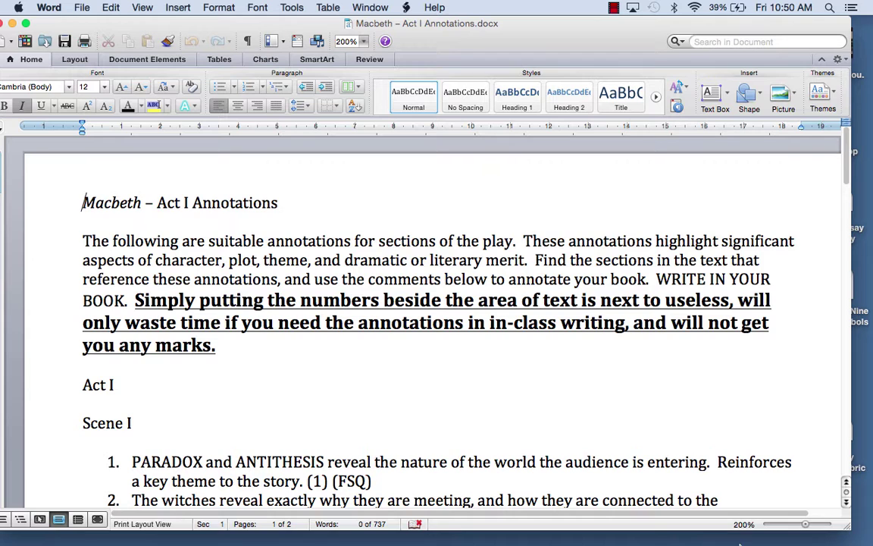
Switch to Chrome's Three_Witches.avi YouTube window and make the window narrower
left_click(795, 531)
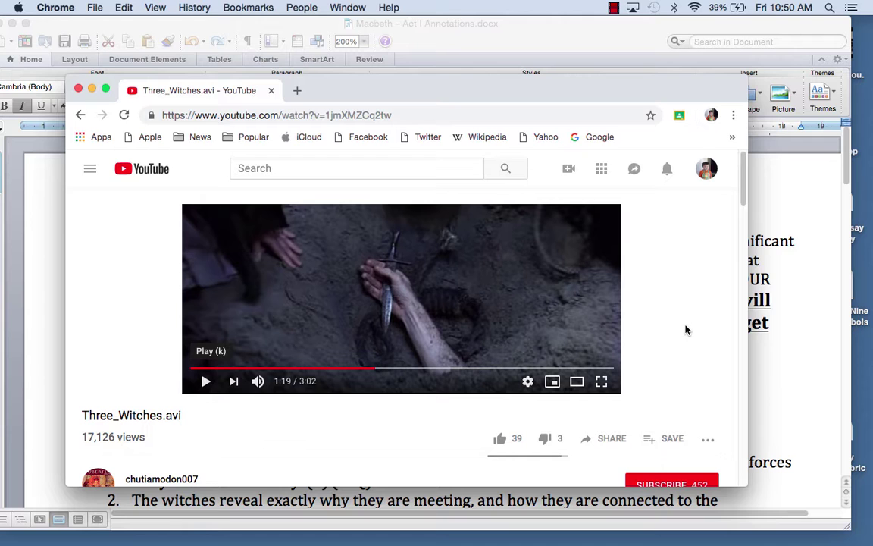
left_click_drag(747, 486, 684, 488)
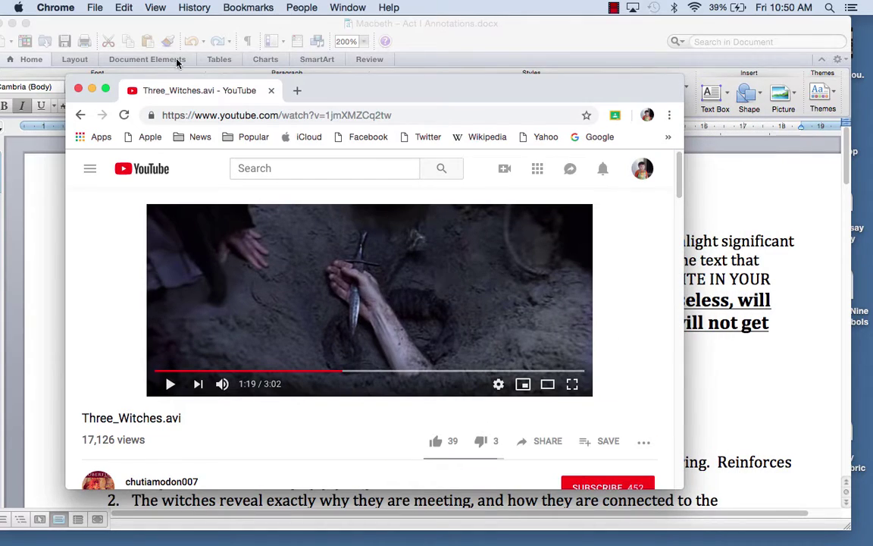
Open Macbeth Dover.pdf in Adobe Reader and view the comment attached to the Scene I heading
mouse_move(716, 533)
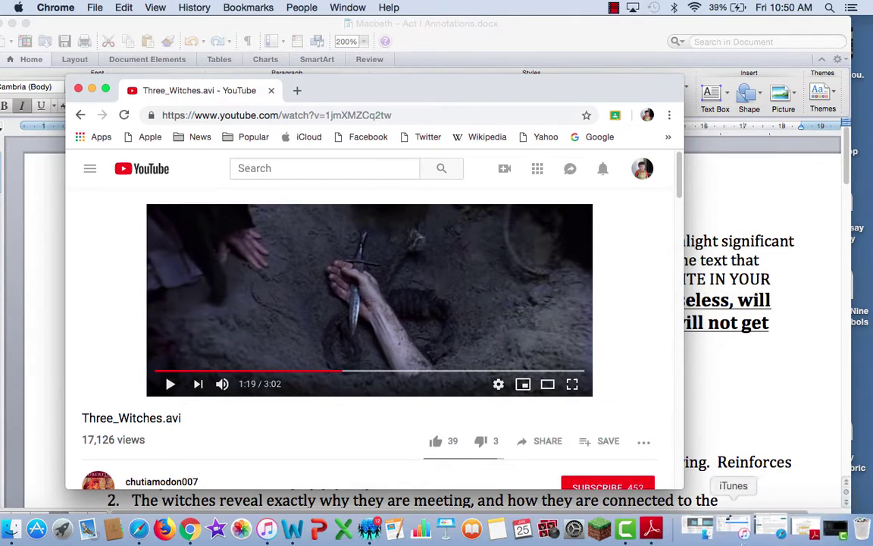
left_click(788, 529)
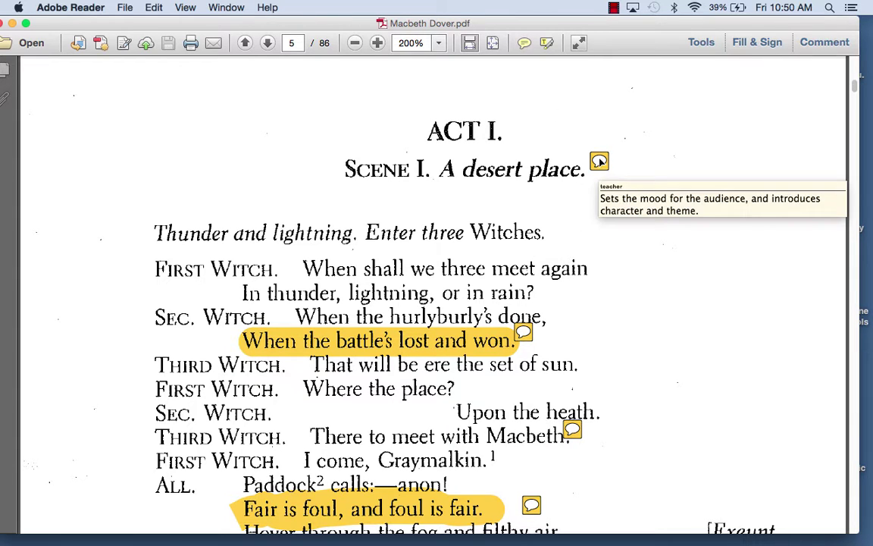
left_click_drag(428, 263, 646, 289)
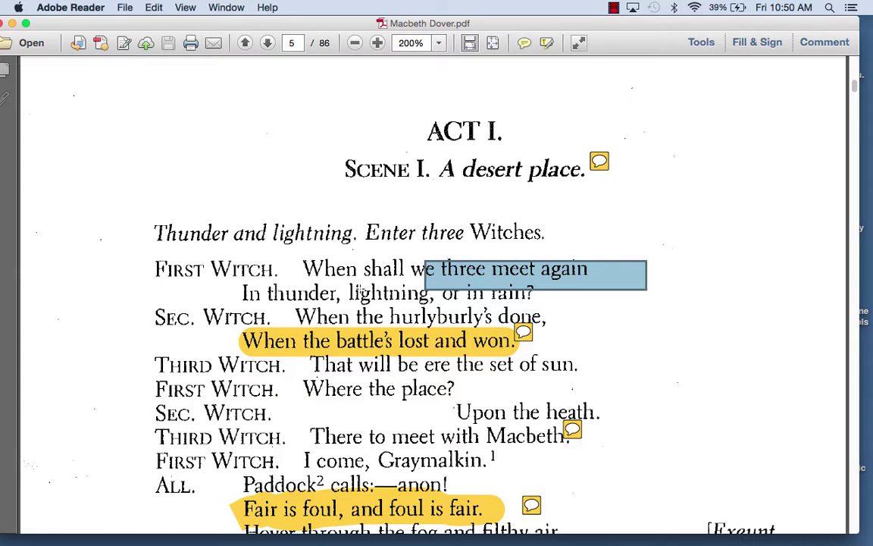
left_click_drag(443, 311, 467, 306)
left_click(616, 171)
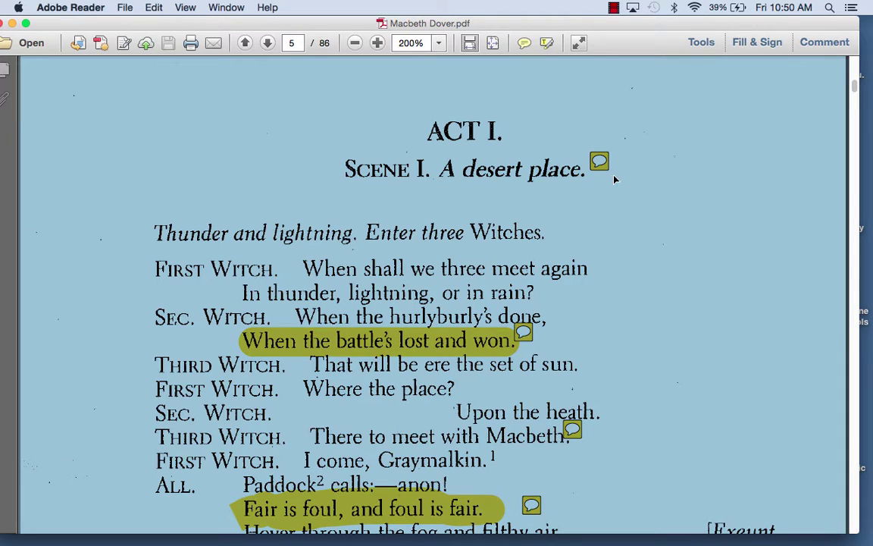
left_click(591, 169)
double_click(599, 161)
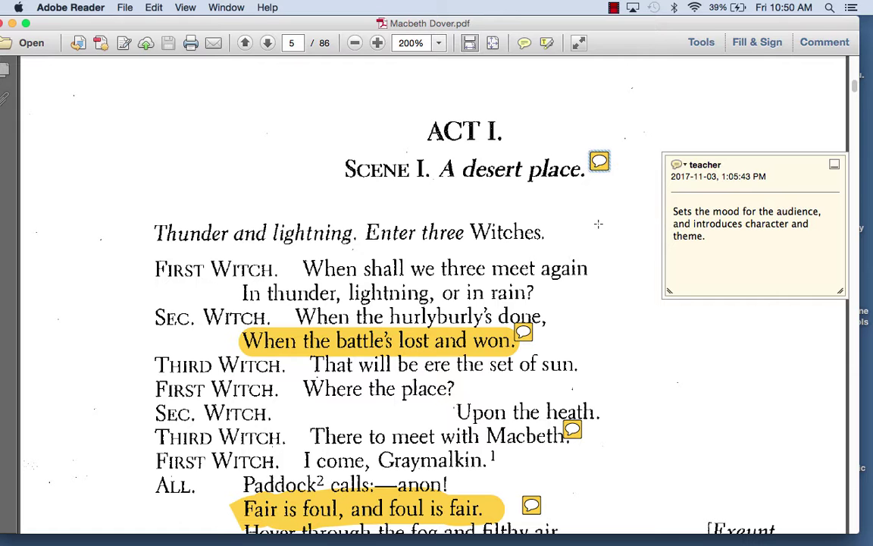
key("super+a")
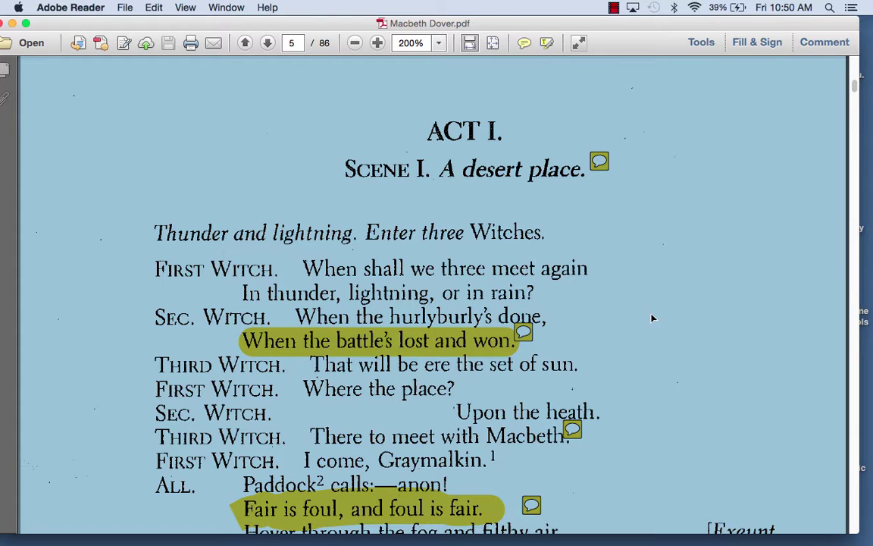
Bring up the iTunes mini player, and return to Act I, Scene I in Macbeth Dover.pdf
mouse_move(810, 523)
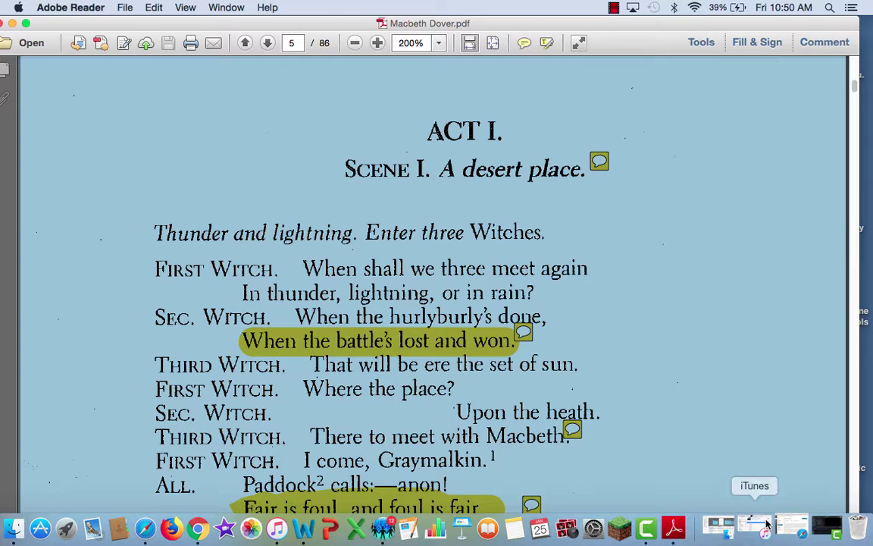
key("super+Tab")
key("super+Tab")
key("super+Tab")
key("super+Tab")
key("super+Tab")
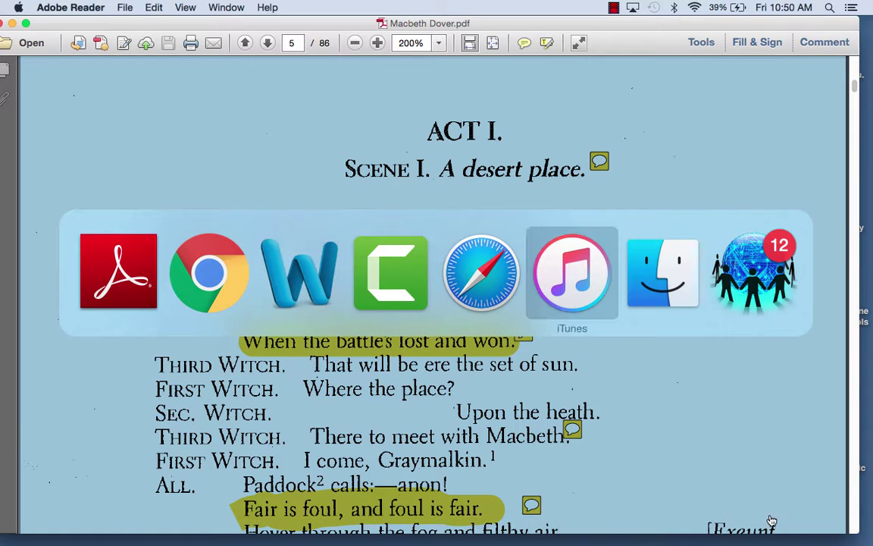
mouse_move(635, 65)
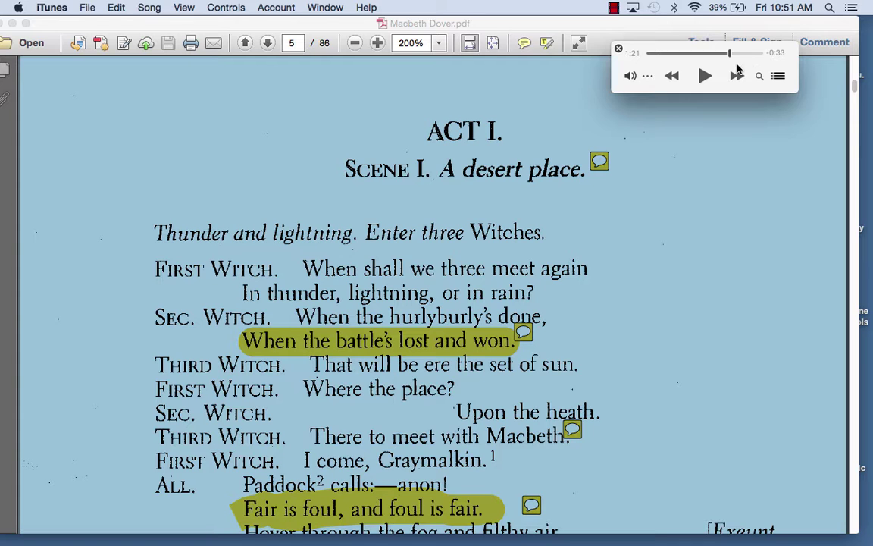
left_click(503, 193)
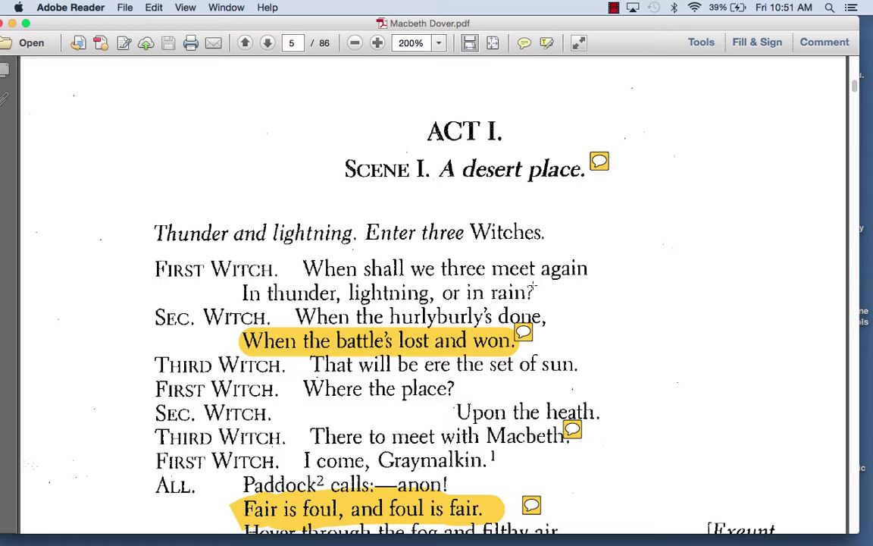
scroll(485, 319, "down", 2)
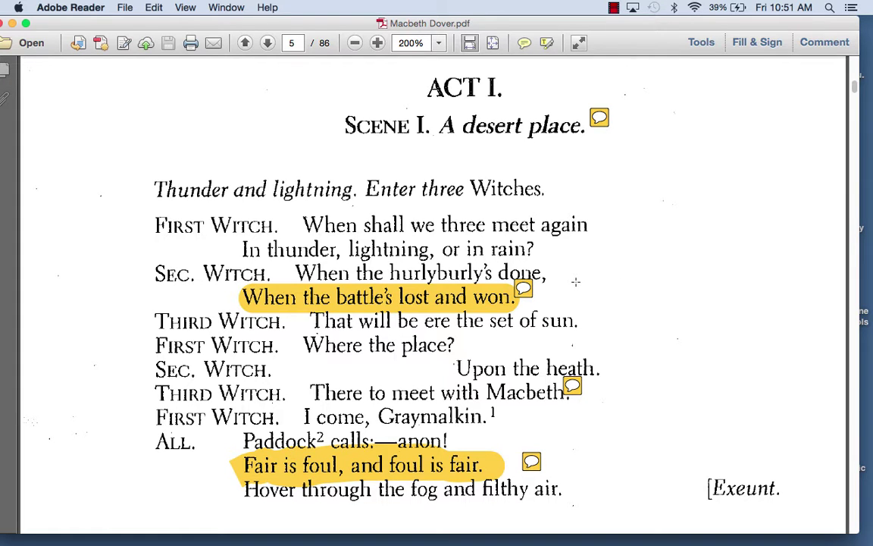
Switch to the Macbeth – Act I Annotations document in Word
key("super+Tab")
key("super+Tab")
key("super+Tab")
key("super+Tab")
key("super+Tab")
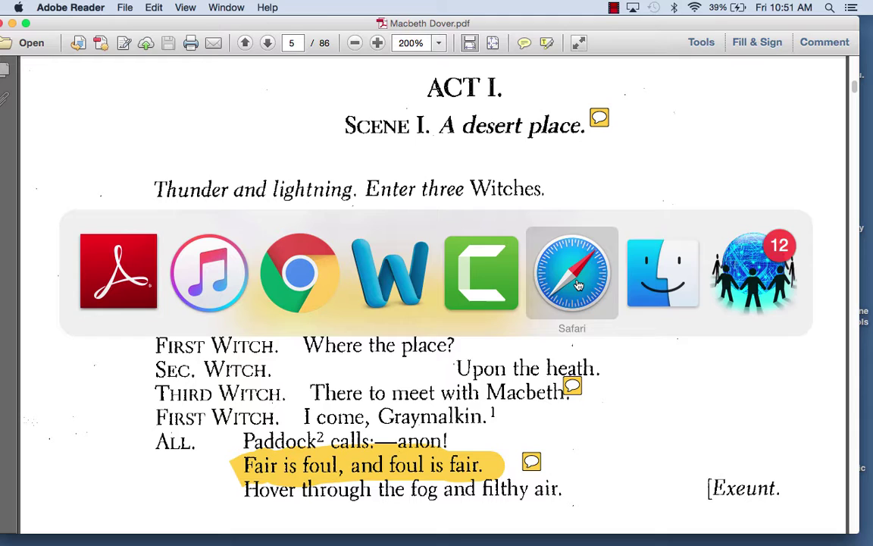
key("super+Tab")
key("super+Tab")
key("super+Tab")
key("super+Tab")
key("super+Tab")
key("super+Tab")
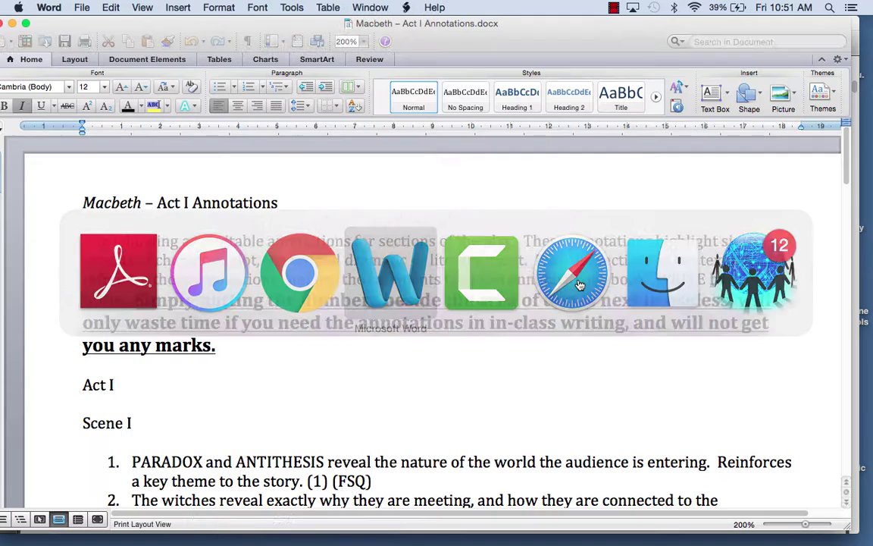
Review the annotation instructions and the Act I, Scene I notes in the document
scroll(337, 331, "down", 3)
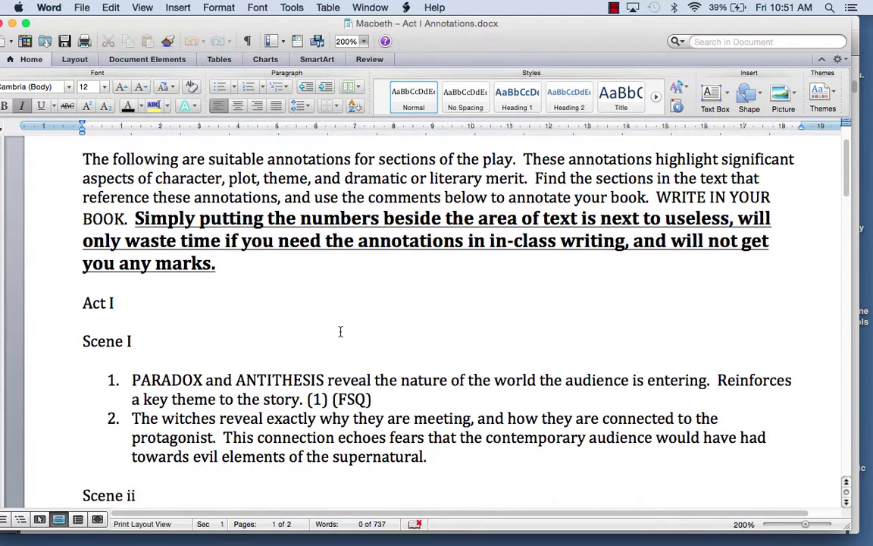
scroll(349, 331, "up", 2)
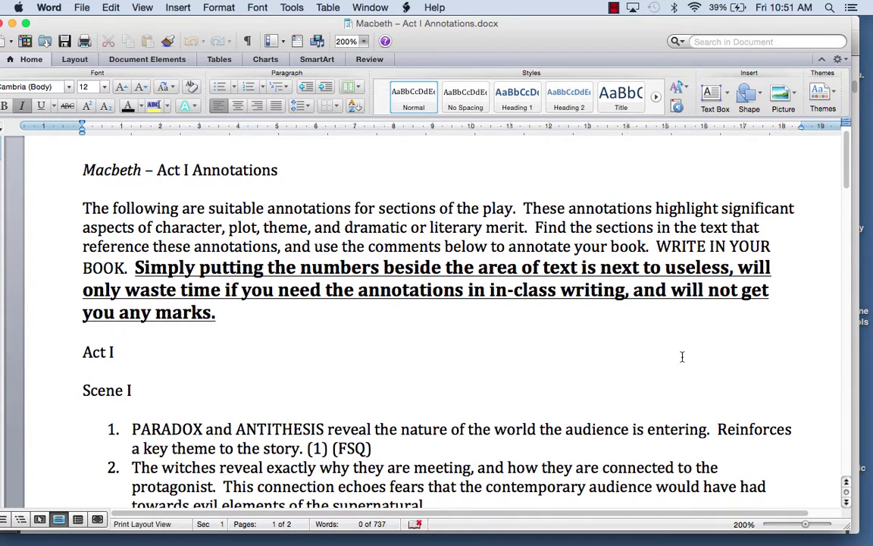
scroll(334, 296, "down", 3)
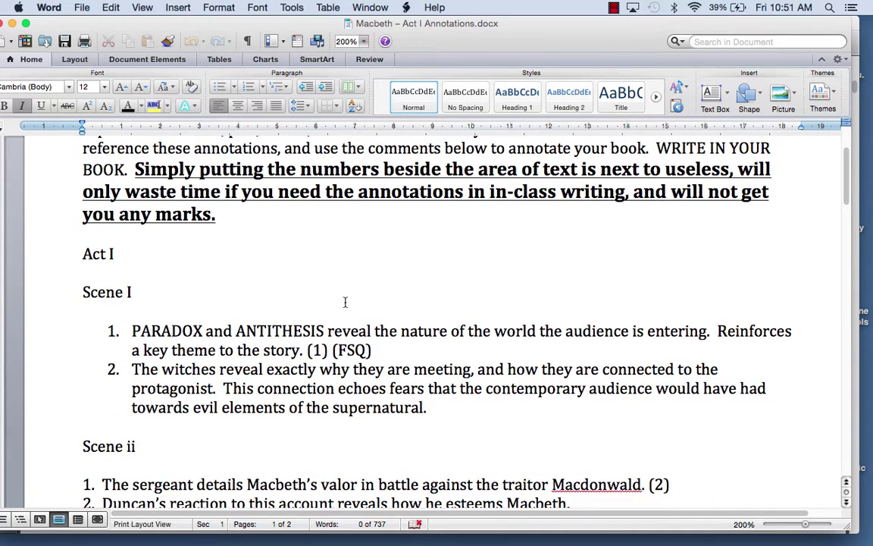
scroll(345, 302, "up", 3)
scroll(349, 295, "down", 2)
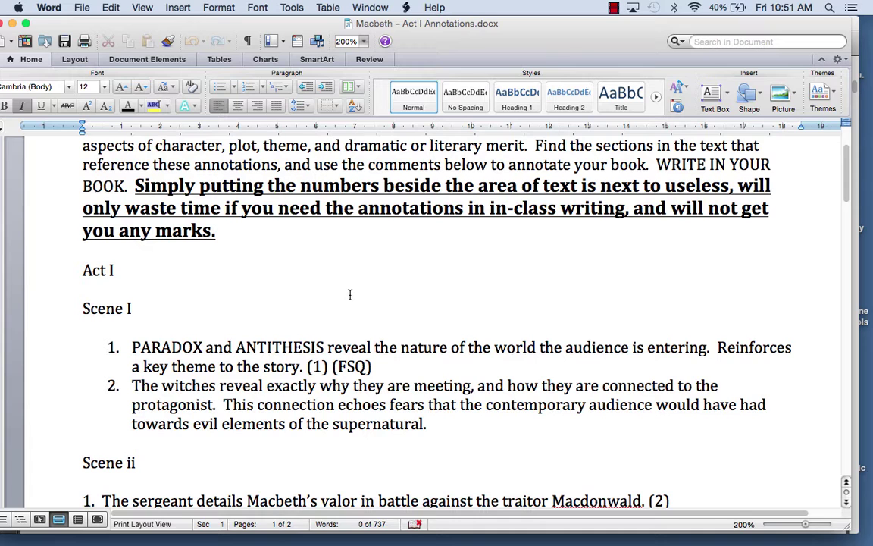
scroll(350, 294, "down", 1)
scroll(351, 296, "up", 2)
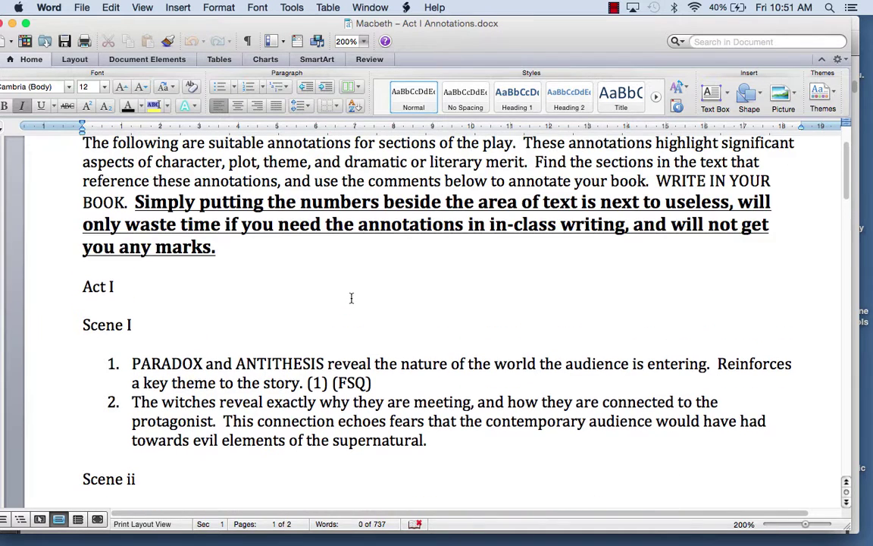
Switch back to Macbeth Dover.pdf in Adobe Reader and view the full Scene I text
key("super+Tab")
key("super+Tab")
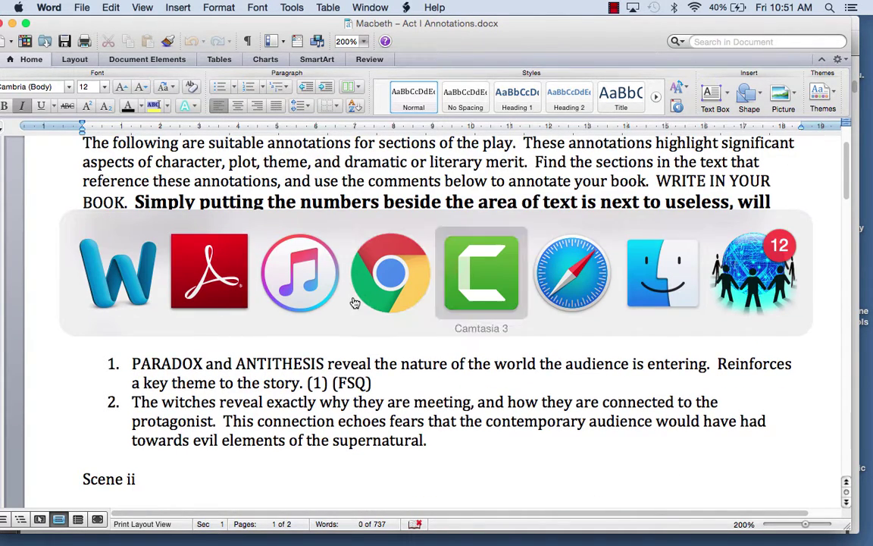
key("super+Tab")
key("super+Tab")
key("super+Tab")
key("super+Tab")
key("super+Tab")
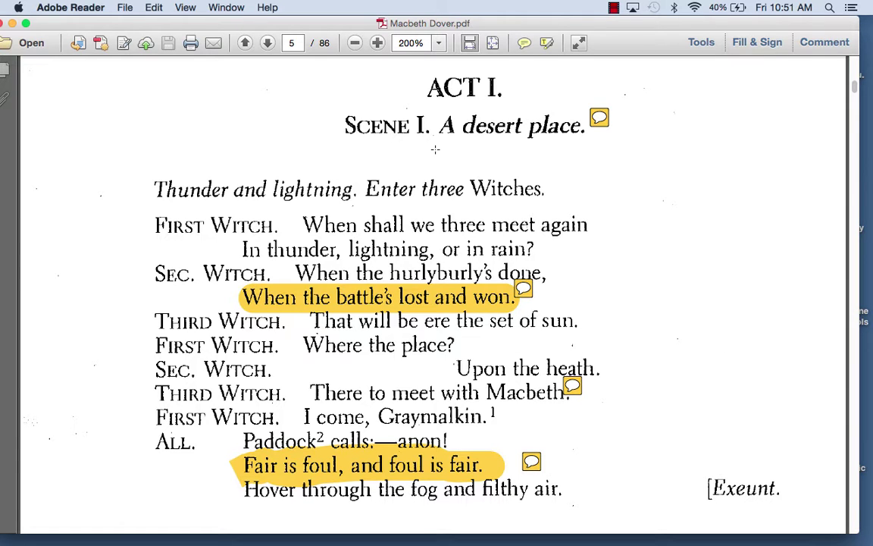
scroll(448, 247, "down", 1)
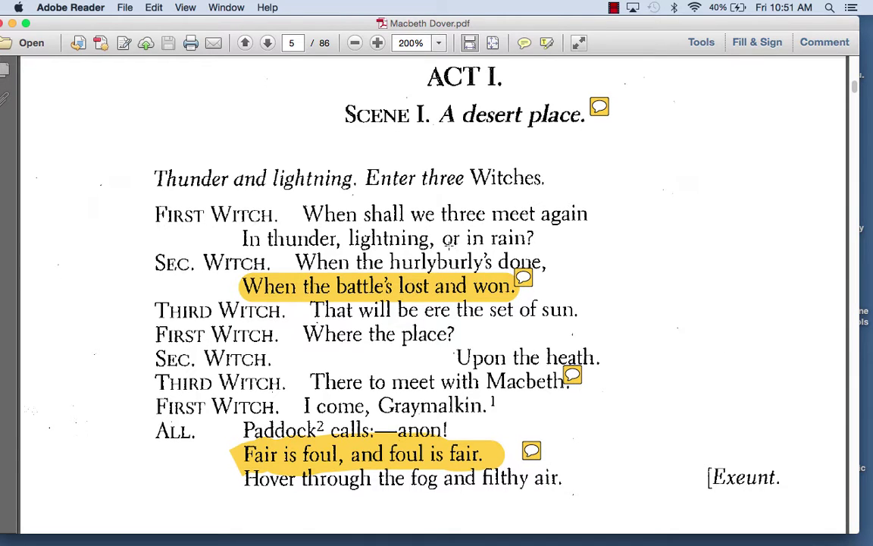
Switch to iTunes to bring its mini player in front of the play's text
key("super+Tab")
key("super+Tab")
key("super+Tab")
key("super+Tab")
key("super+Tab")
key("super+Tab")
key("super+Tab")
key("super+Tab")
key("super+Tab")
key("super+Tab")
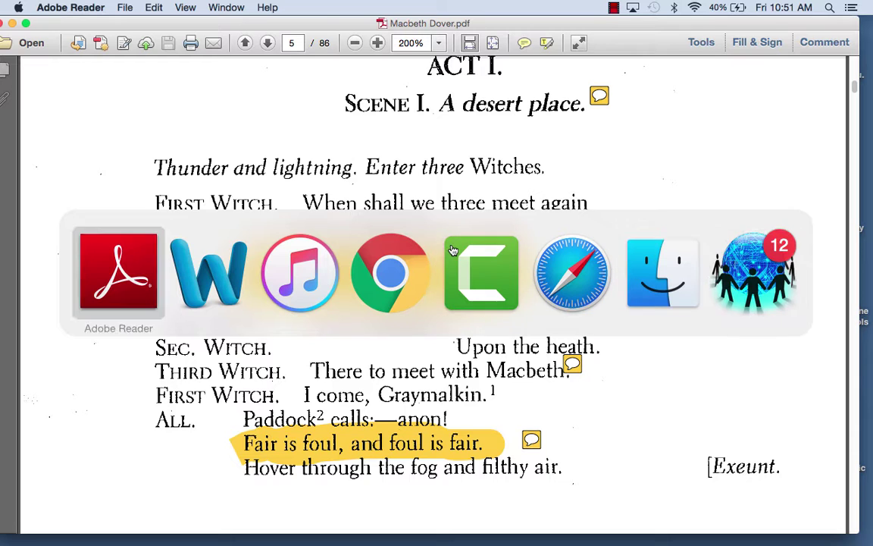
Move the mini player higher and play the Act I Scene i audio while following the witches' lines in the PDF
mouse_move(670, 73)
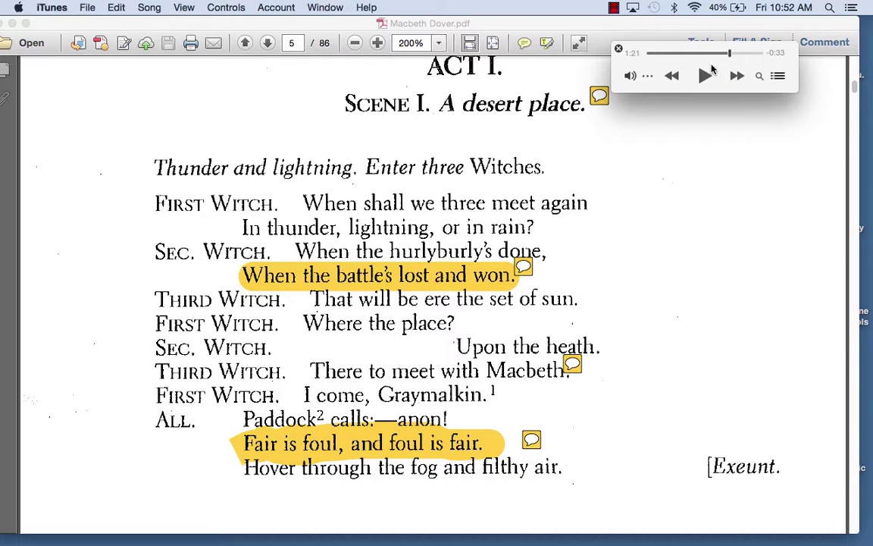
left_click_drag(702, 58, 716, 38)
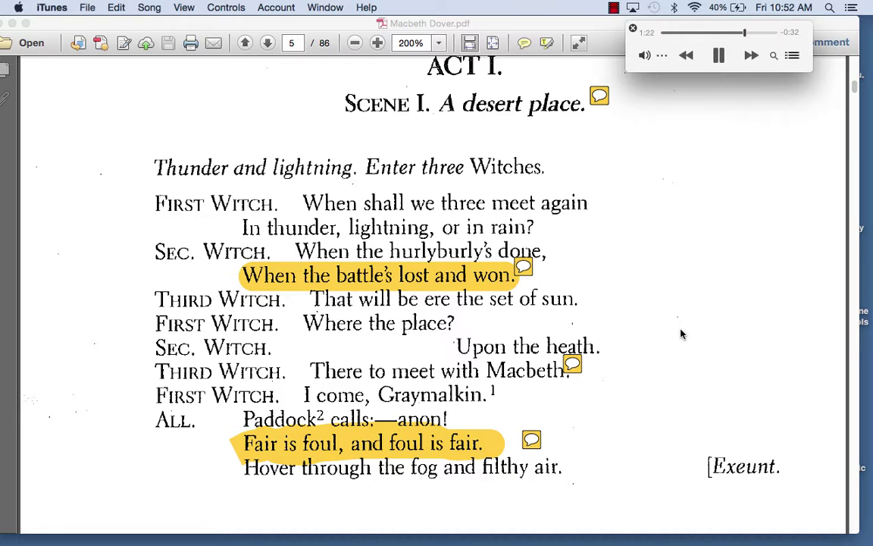
scroll(464, 334, "down", 3)
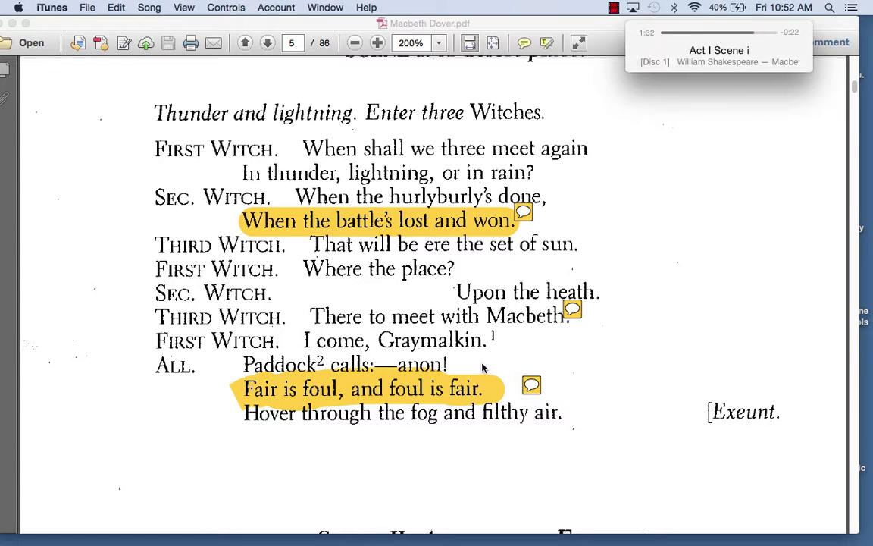
Pause the Act I Scene i audio and read the comment attached to "Fair is foul, and foul is fair" in the PDF
mouse_move(675, 60)
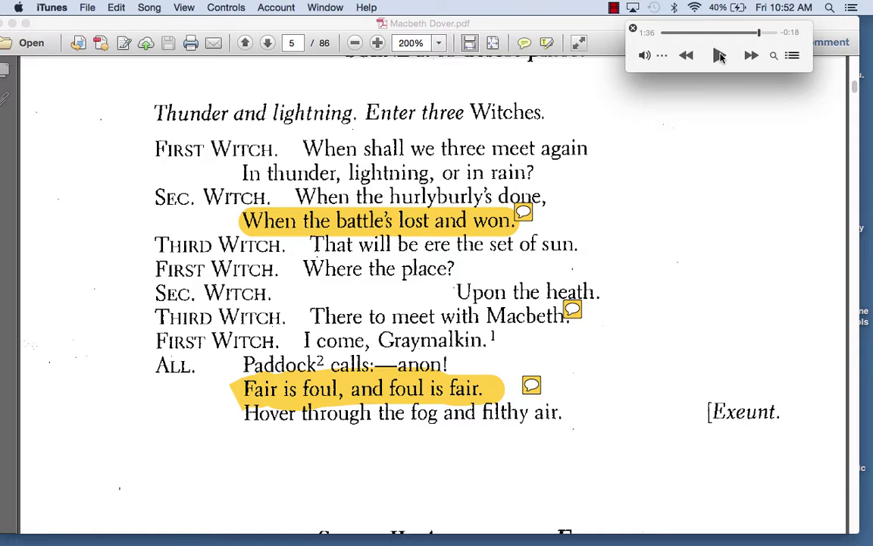
left_click(720, 56)
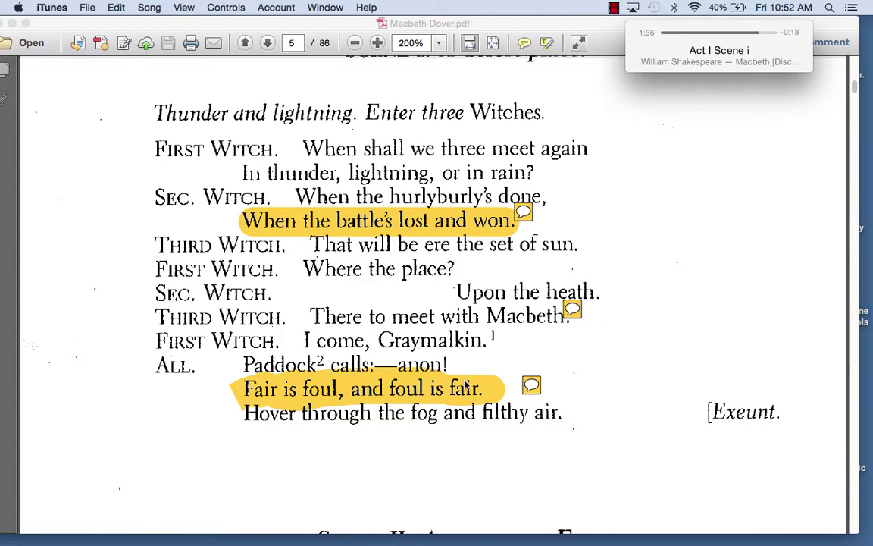
left_click(531, 387)
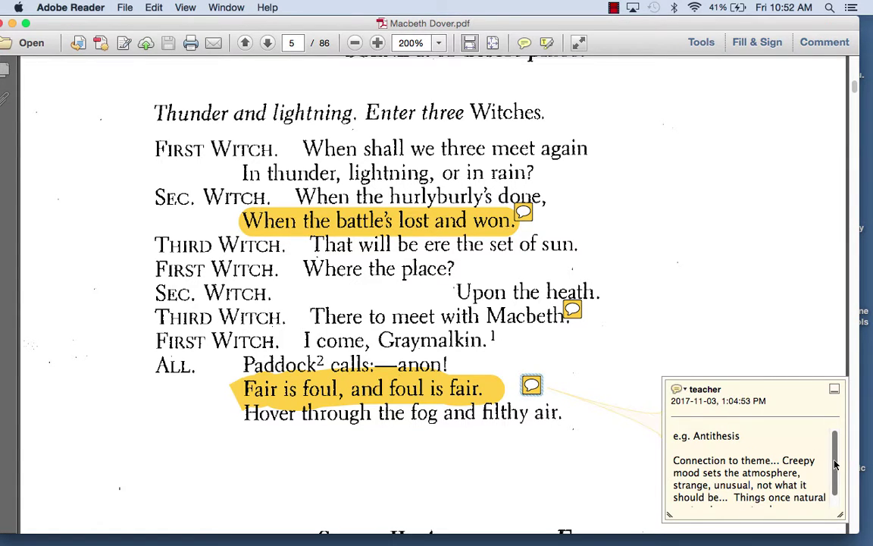
mouse_move(835, 464)
left_mouse_down()
mouse_move(835, 482)
mouse_move(837, 472)
left_mouse_up()
left_click(679, 296)
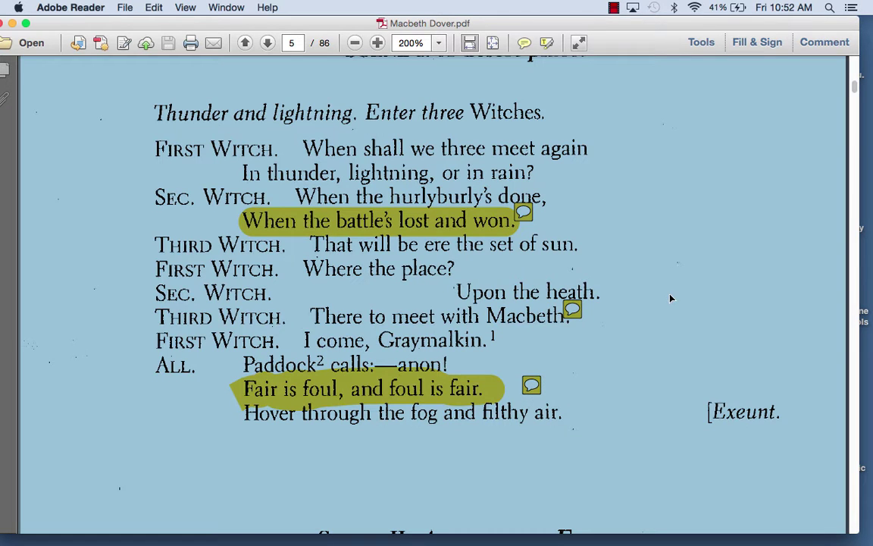
Switch to Chrome and play a short part of the Three_Witches.avi YouTube video, pausing it at 1:35
key("super+Tab")
key("super+Tab")
key("super+Tab")
key("super+Tab")
key("super+Tab")
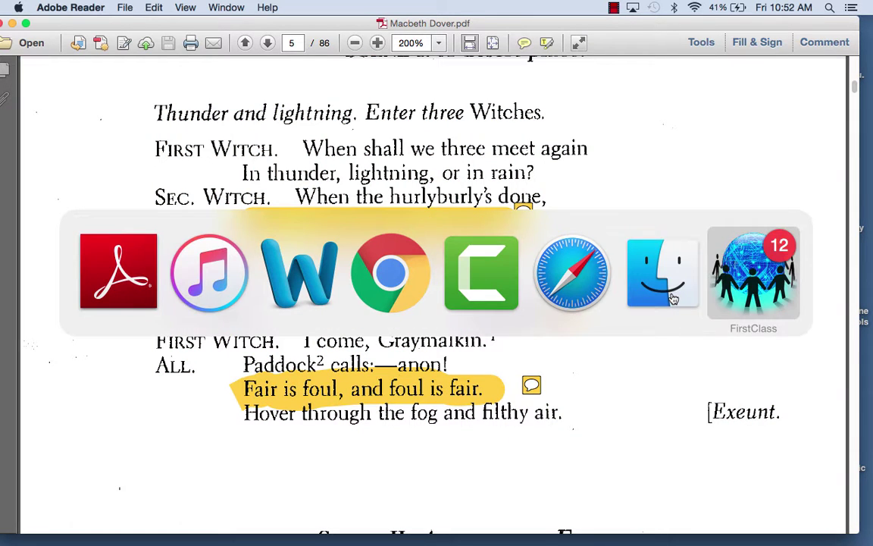
key("super+Tab")
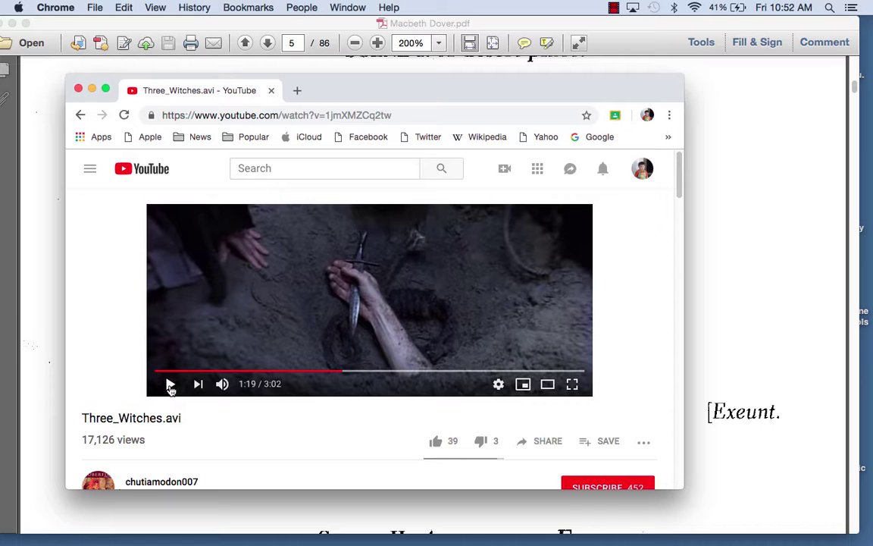
left_click(171, 384)
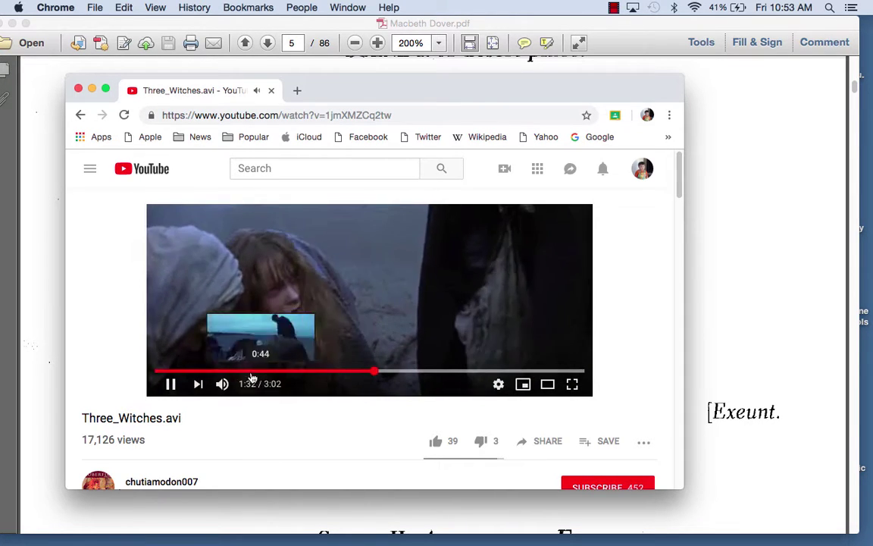
left_click(171, 385)
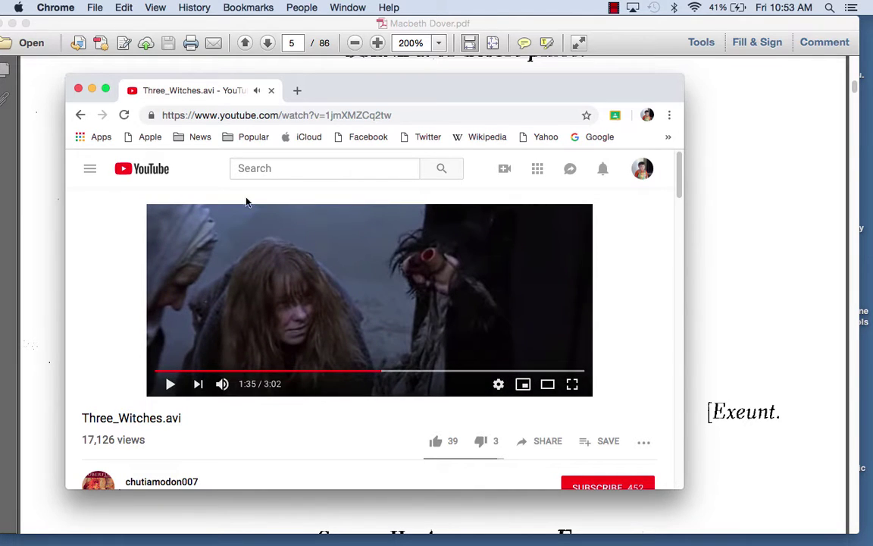
Minimize the browser window and view the opening of Scene II and the page's footnotes in Macbeth Dover.pdf
left_click(91, 89)
scroll(482, 303, "down", 10)
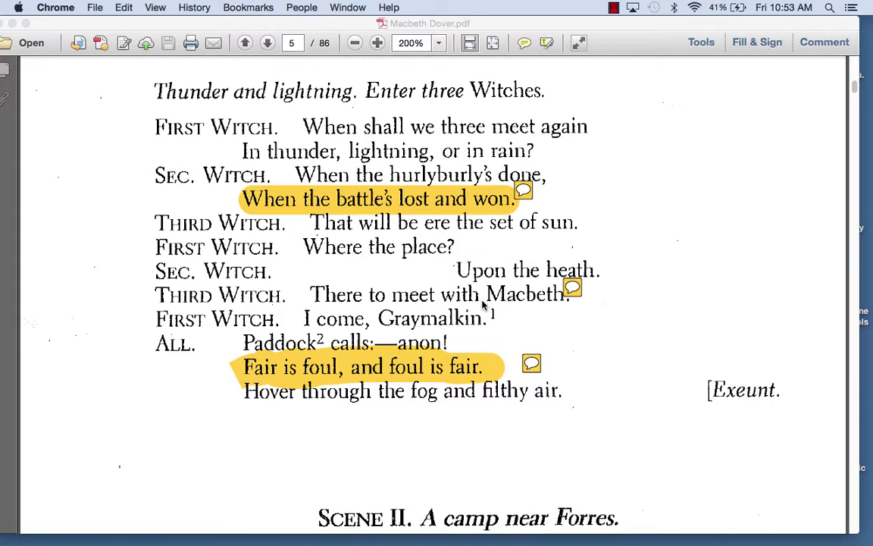
scroll(482, 305, "down", 8)
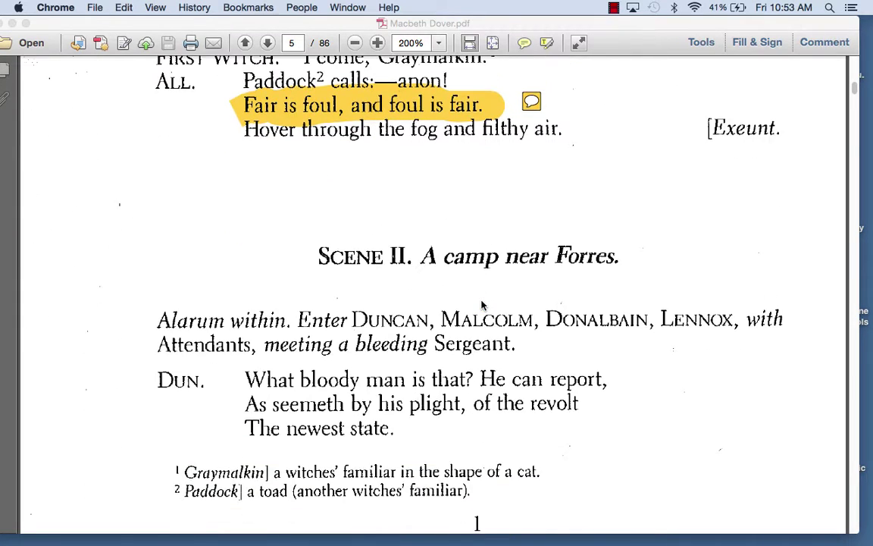
scroll(482, 308, "down", 2)
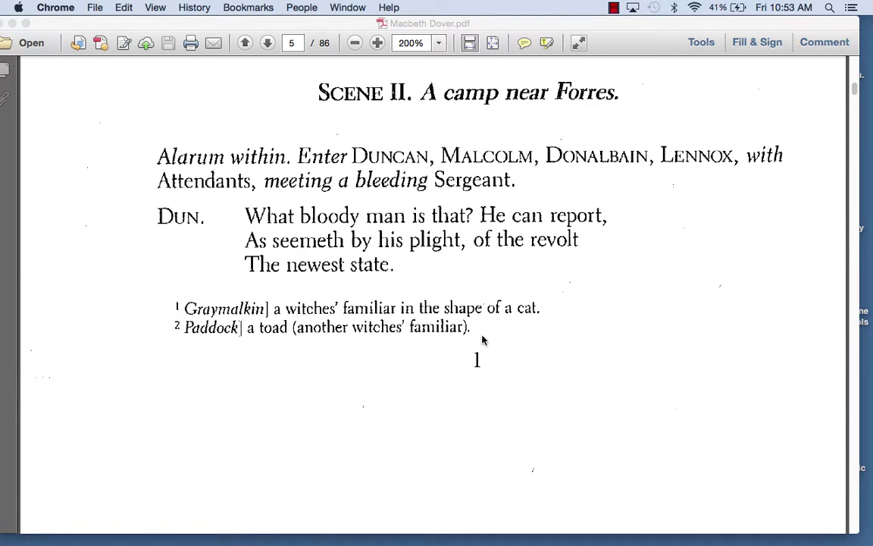
Switch to Word and review the Scene ii annotations in Macbeth – Act I Annotations.docx
key("super+Tab")
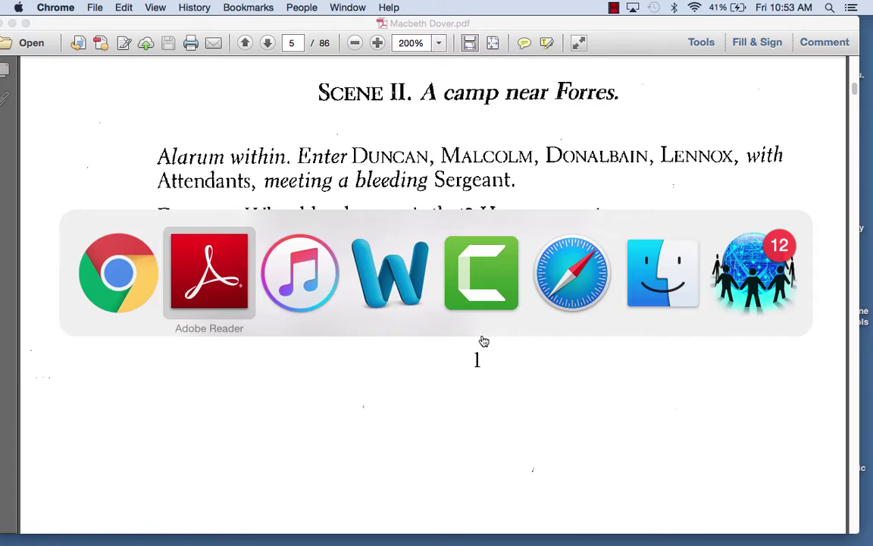
key("super+Tab")
key("super+Tab")
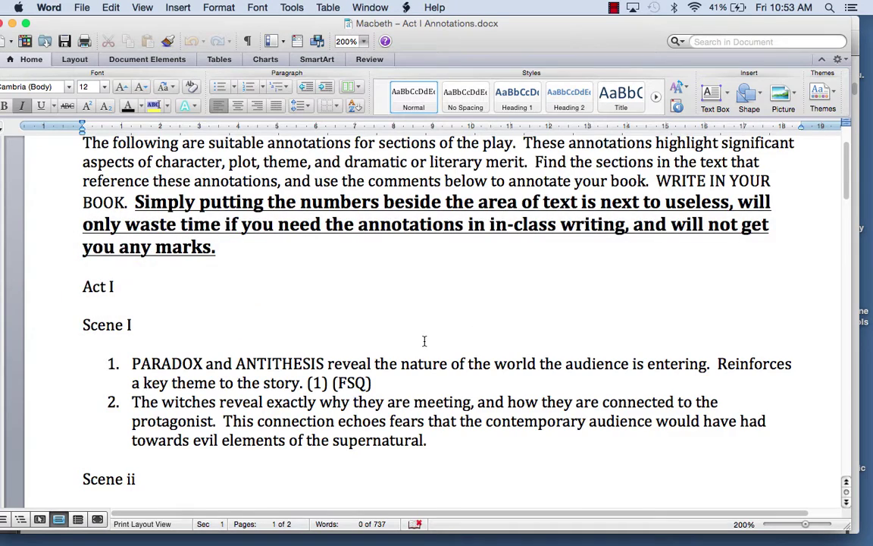
scroll(422, 342, "down", 3)
scroll(423, 342, "down", 5)
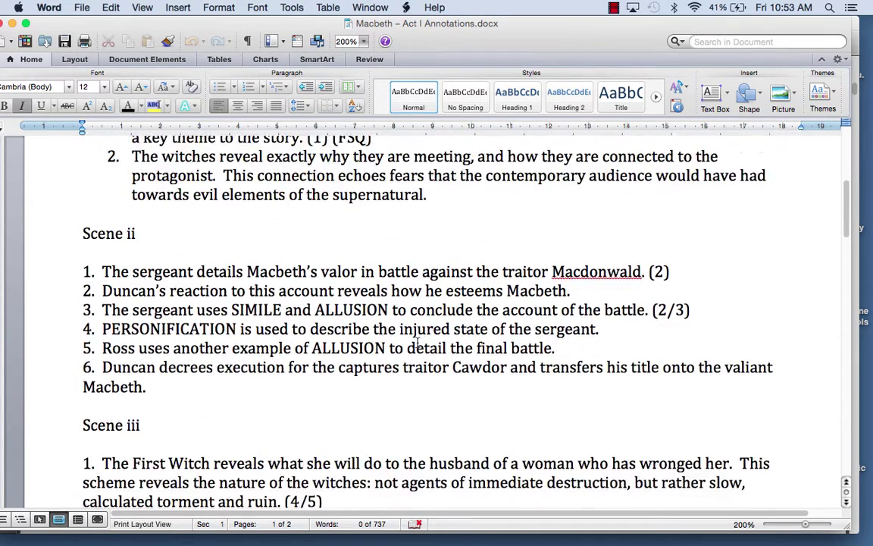
scroll(415, 344, "down", 2)
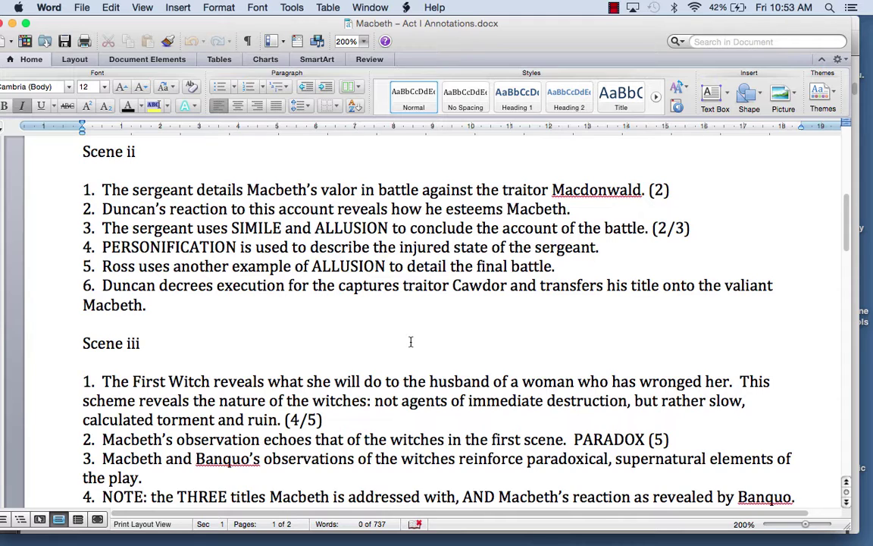
left_click(613, 7)
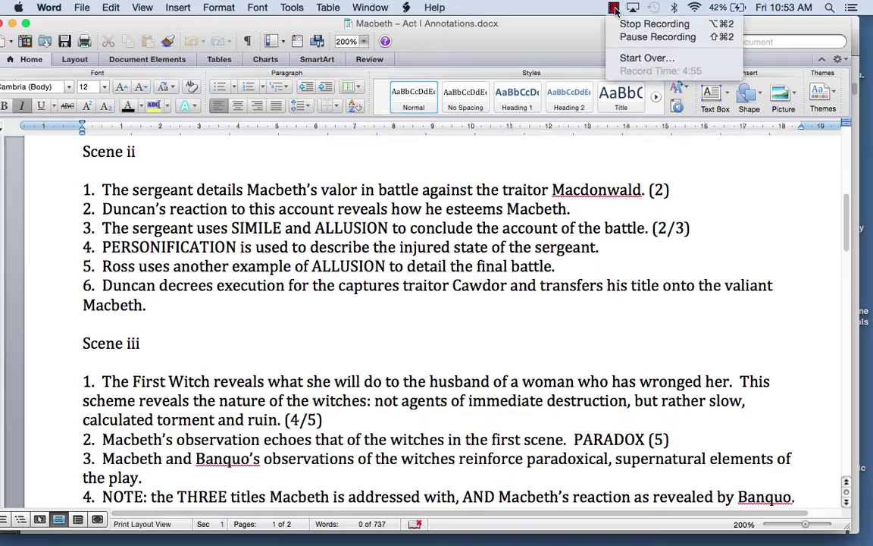